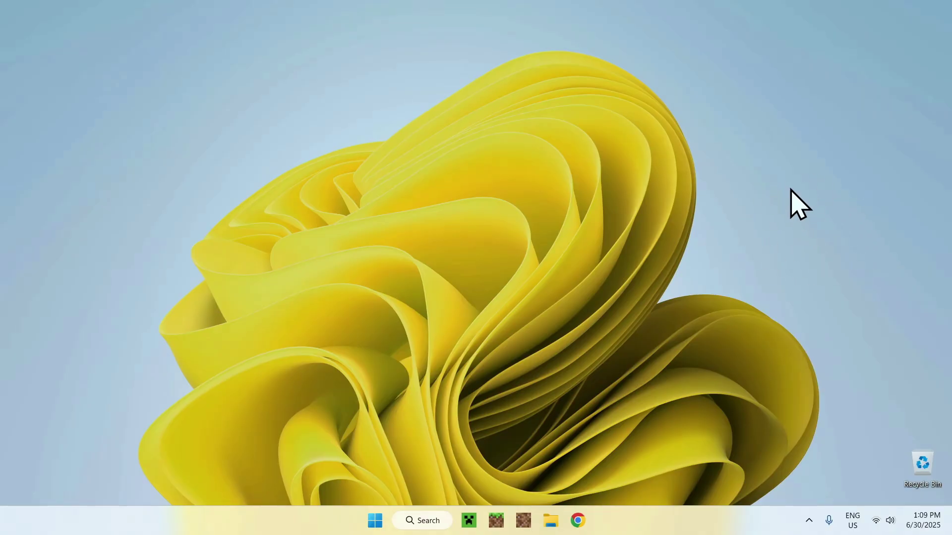
- Open Chrome, search Google for "Xray Ultimate" and open the pack's CurseForge page
left_click(577, 520)
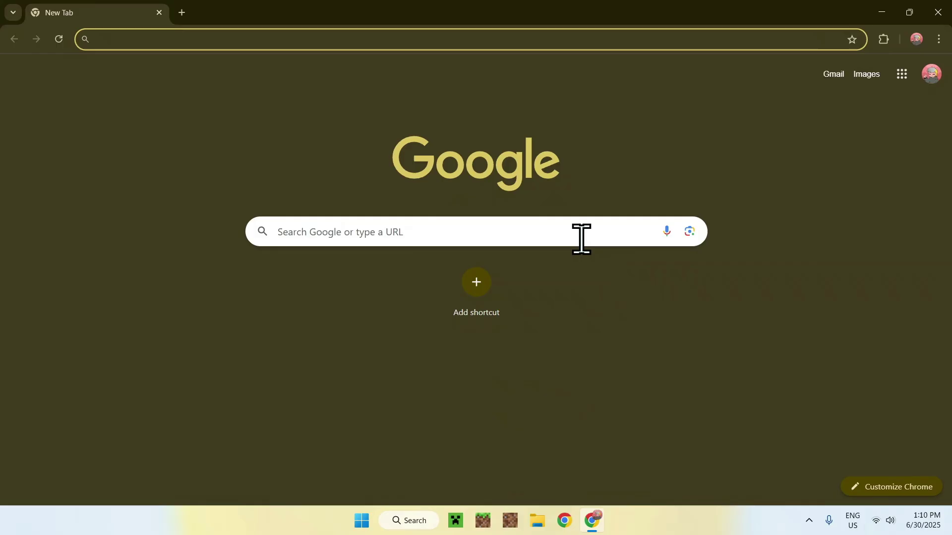
left_click(551, 231)
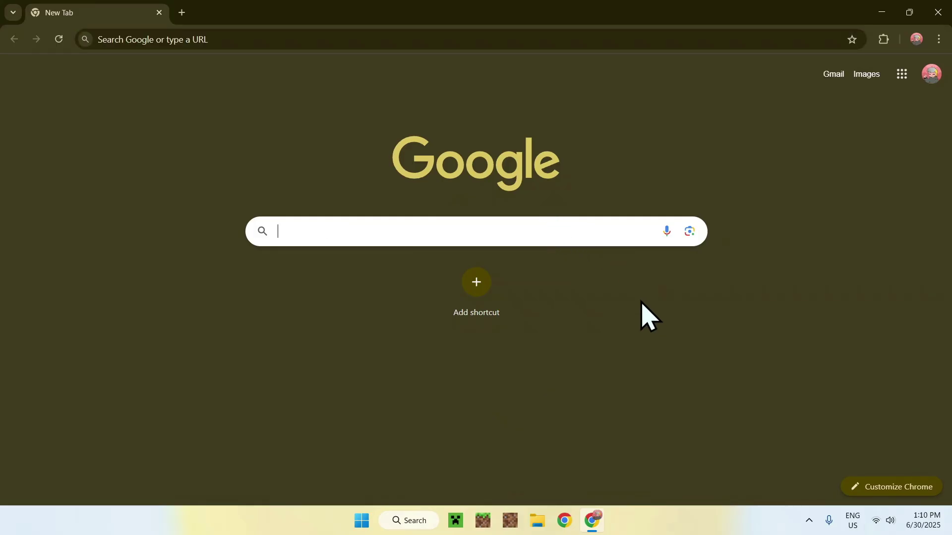
type("Xray Ultimate")
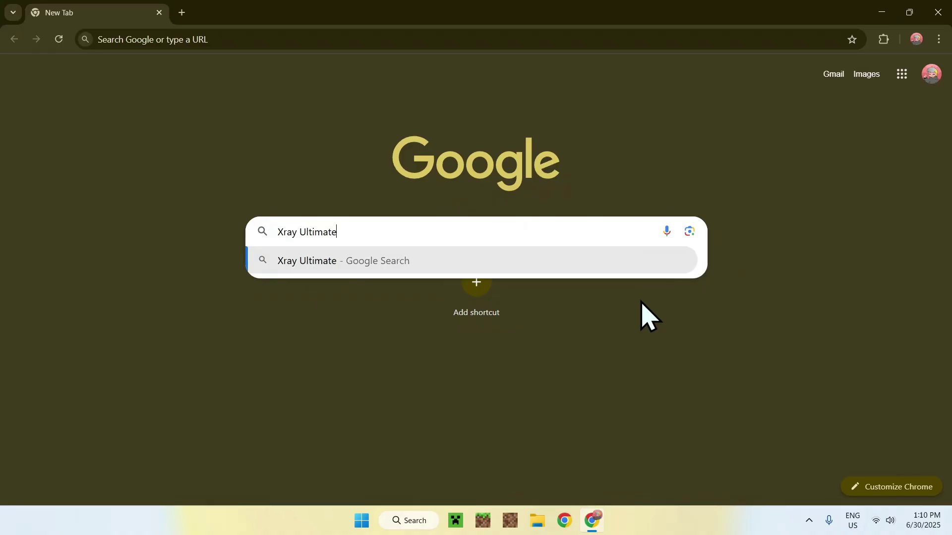
key("Return")
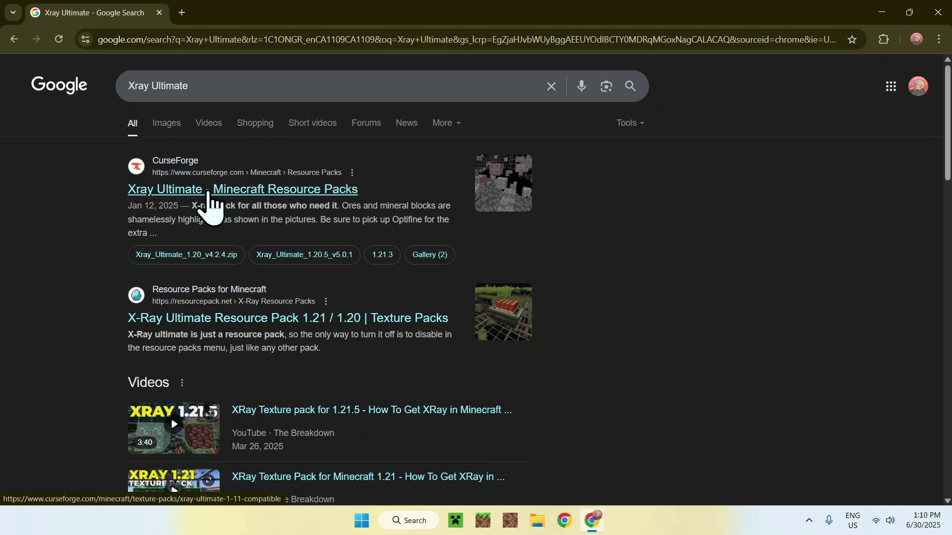
left_click(210, 190)
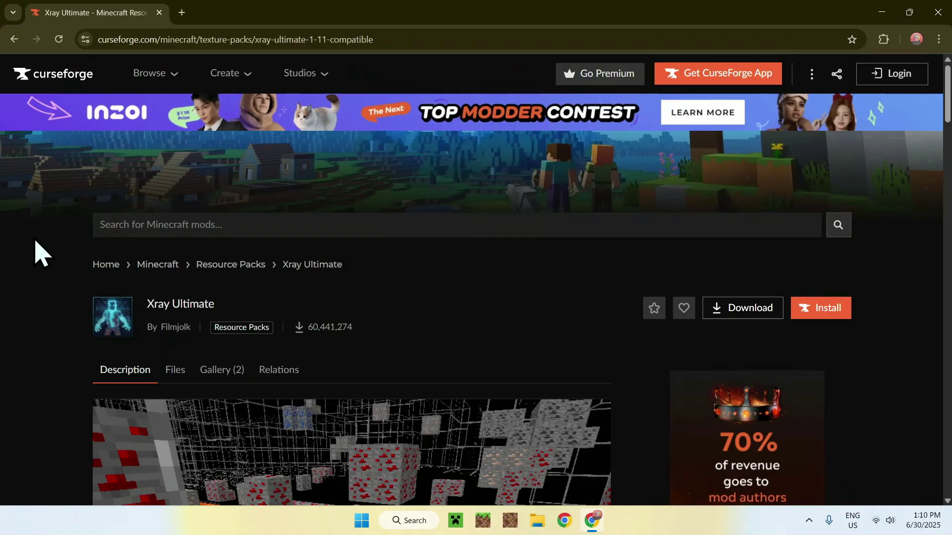
- Download Xray_Ultimate_1.21_v5.2.2.zip from the pack's file list, check it in the download history and close the browser
left_click(176, 375)
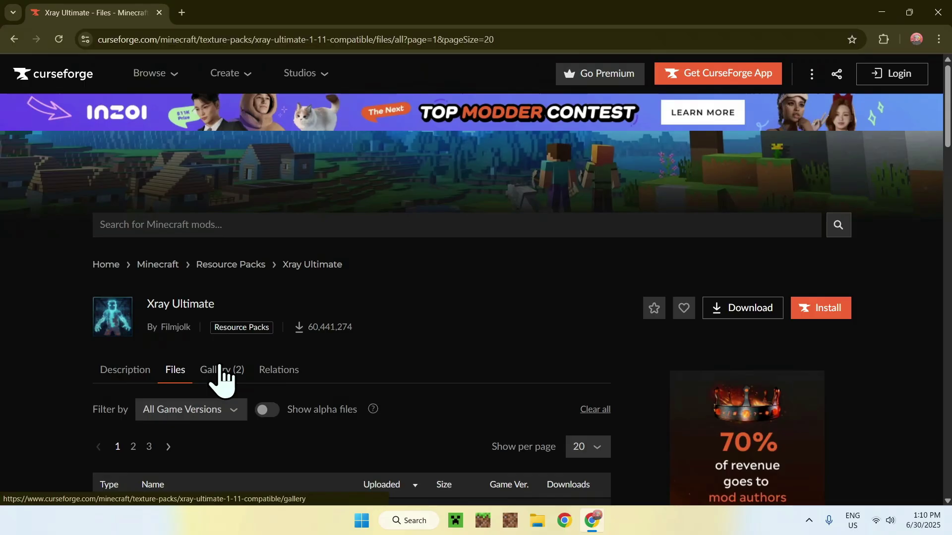
scroll(625, 332, "down", 3)
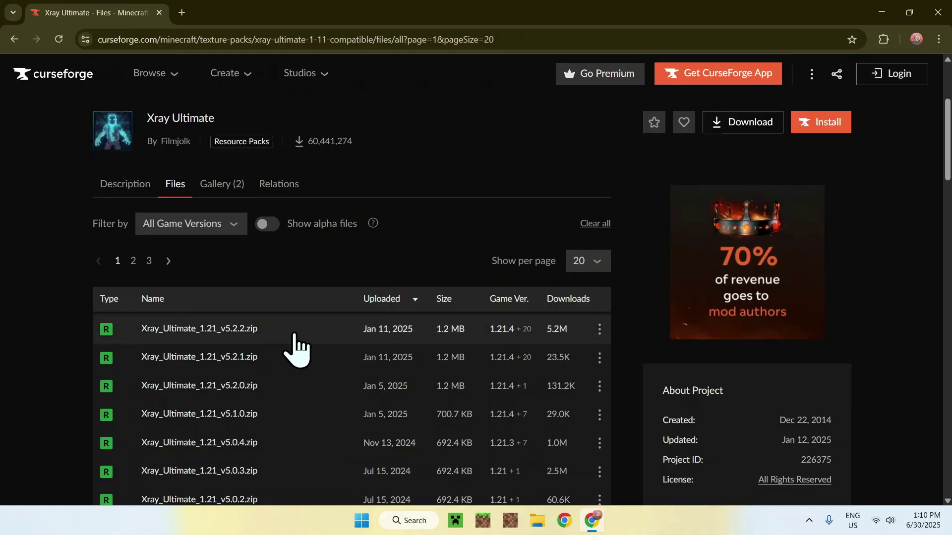
left_click(600, 330)
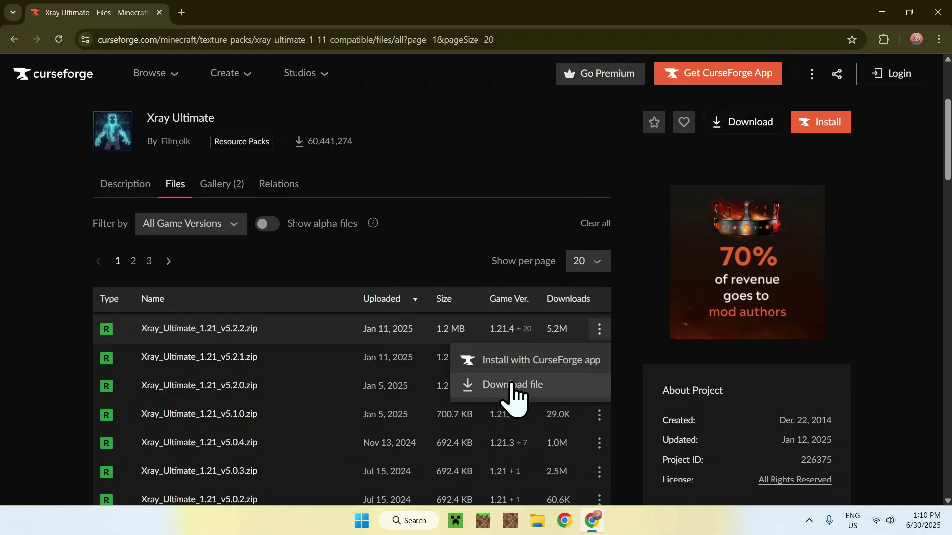
left_click(559, 386)
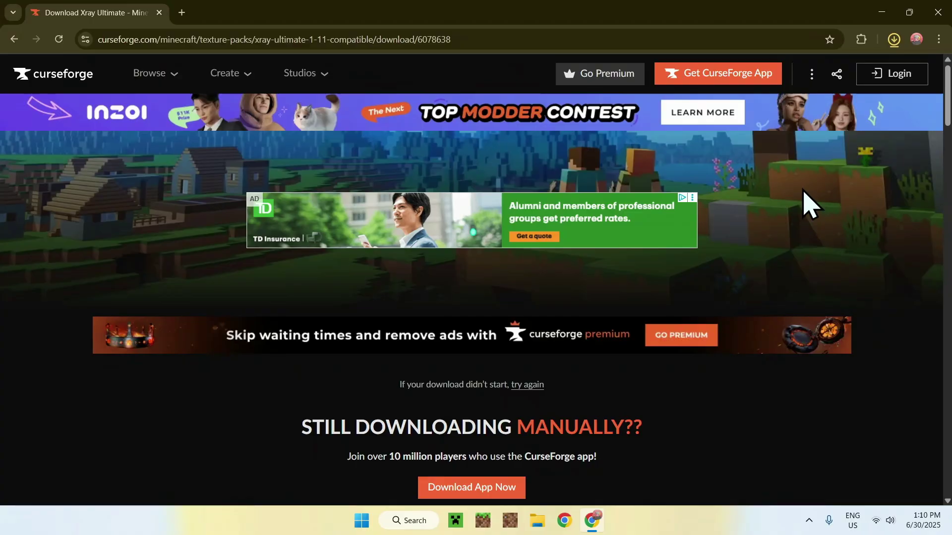
left_click(893, 39)
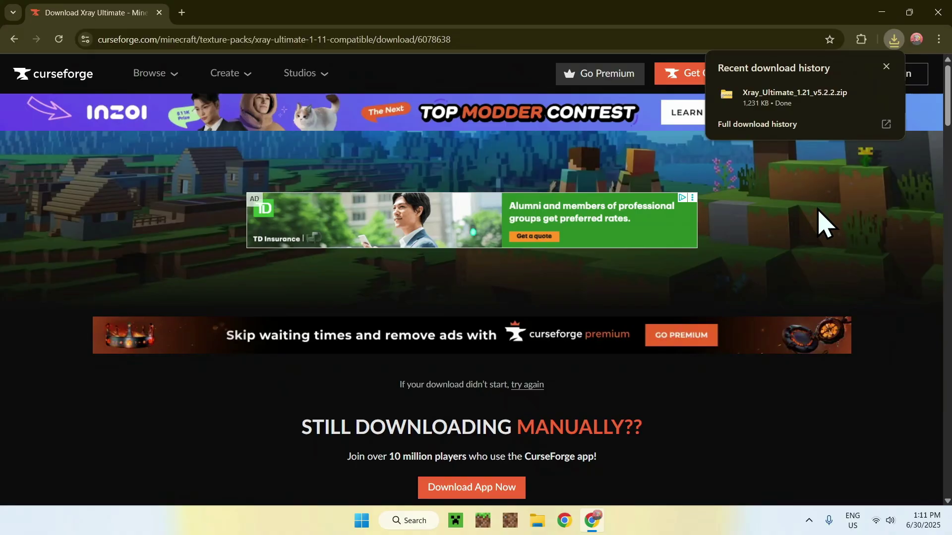
left_click(937, 12)
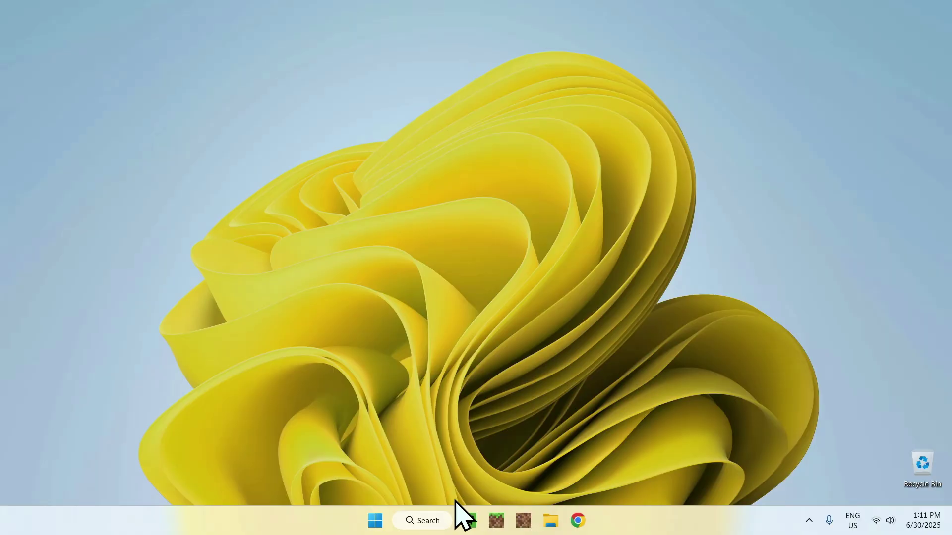
- Switch to the Minecraft Launcher, open the Latest release installation's folder and go into resourcepacks
left_click(468, 521)
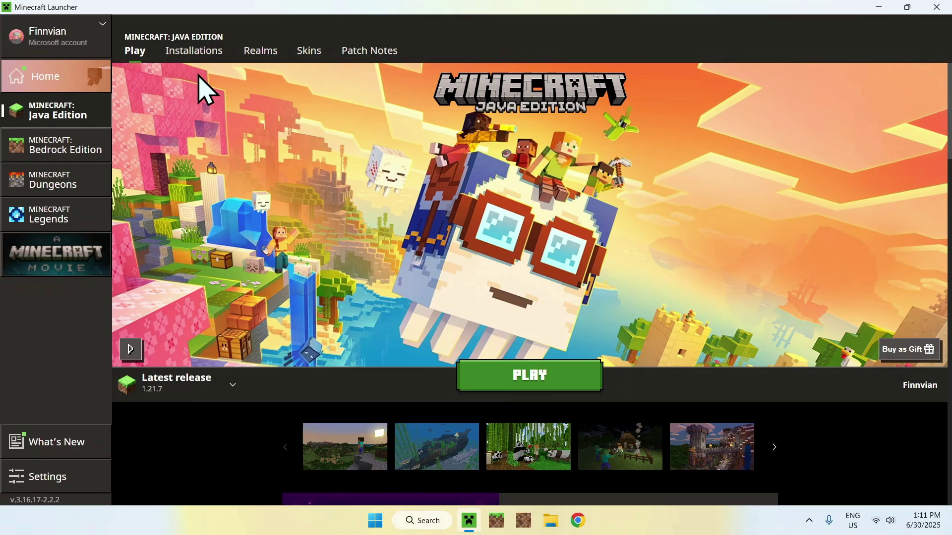
left_click(193, 55)
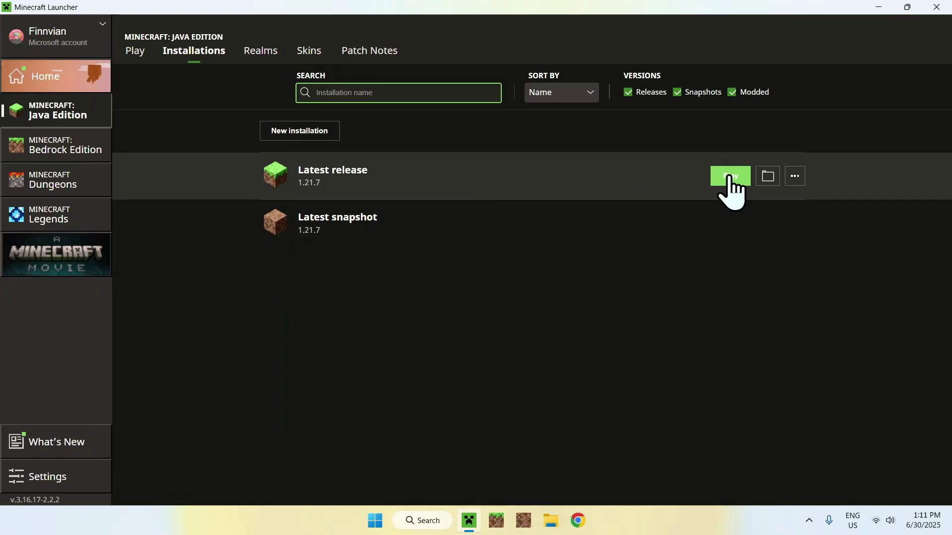
left_click(768, 177)
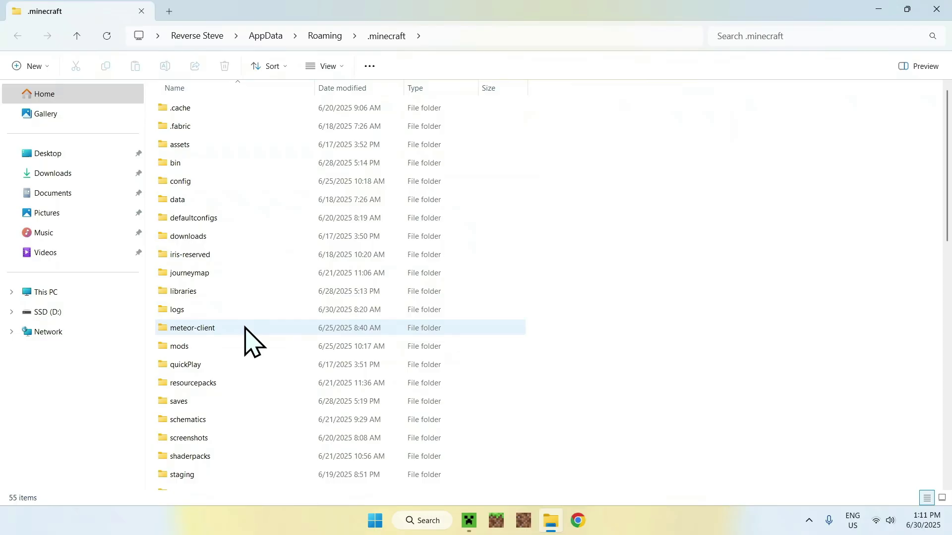
left_click(234, 384)
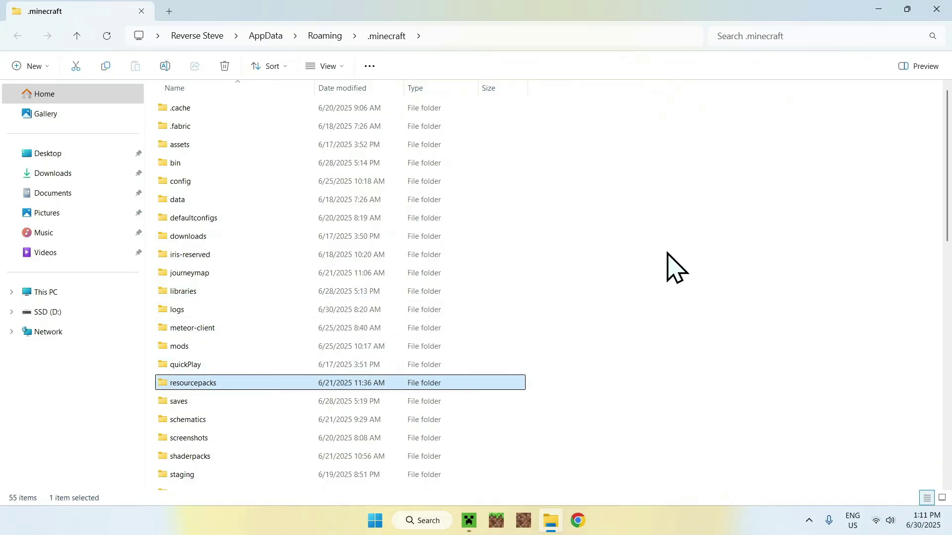
double_click(216, 383)
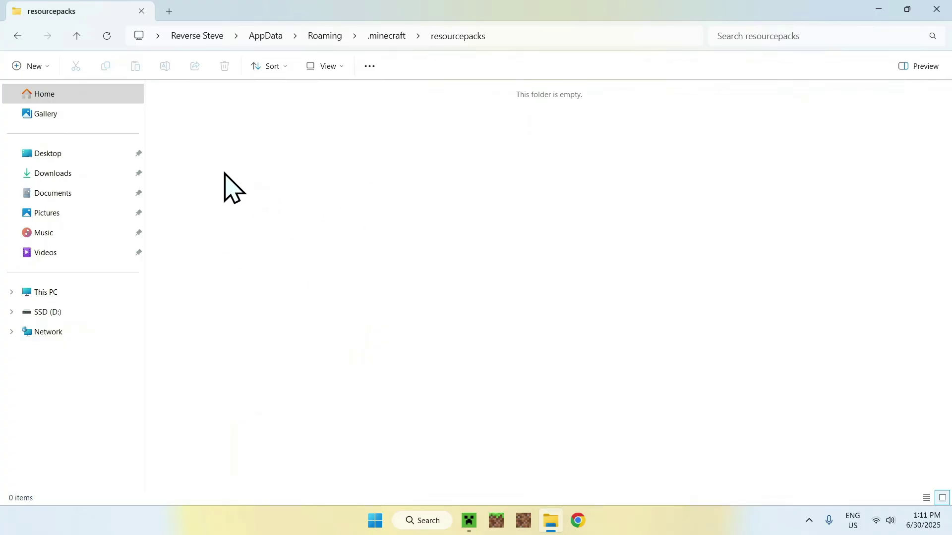
- Copy Xray_Ultimate_1.21_v5.2.2.zip from Downloads into the resourcepacks folder
left_click(111, 175)
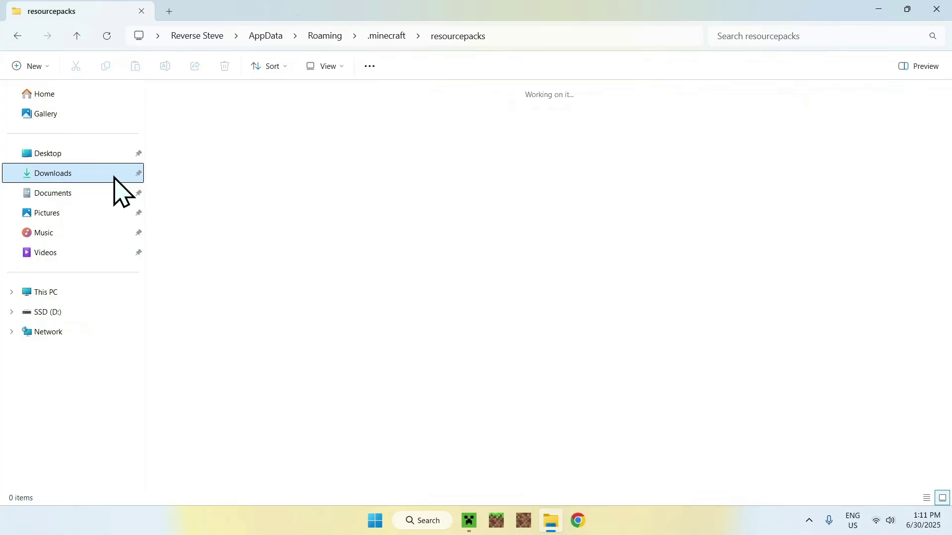
left_click(191, 127)
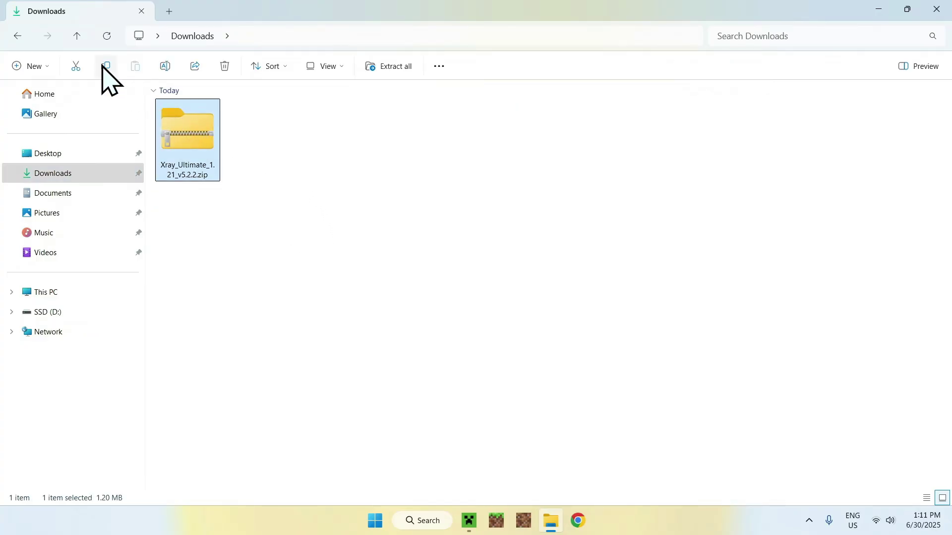
left_click(17, 36)
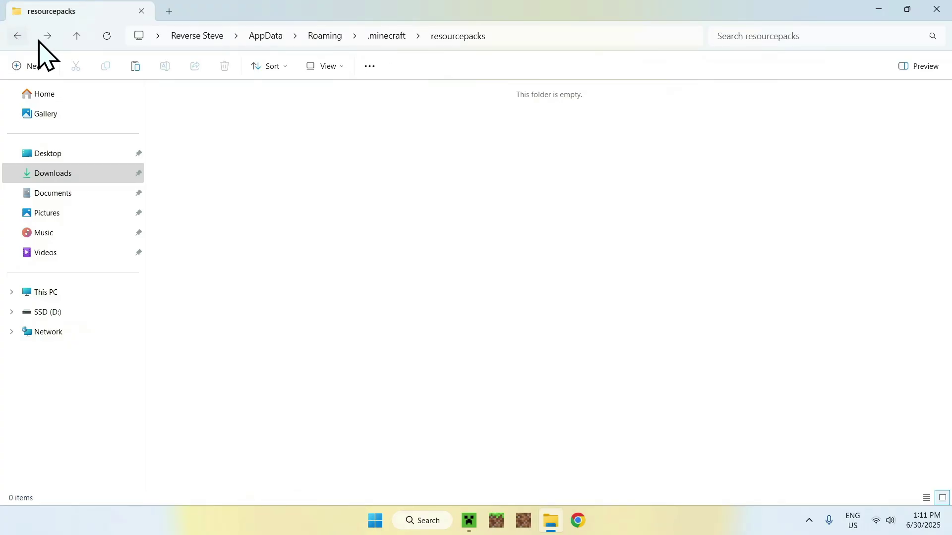
left_click(136, 66)
left_click(285, 147)
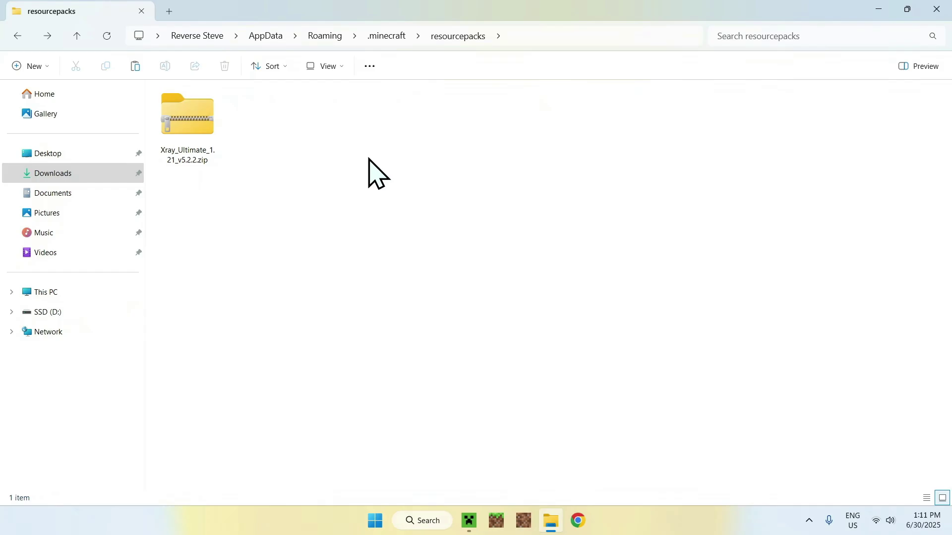
- Switch back to the Minecraft Launcher, start the Latest release of Java Edition and maximize the game window
left_click(464, 518)
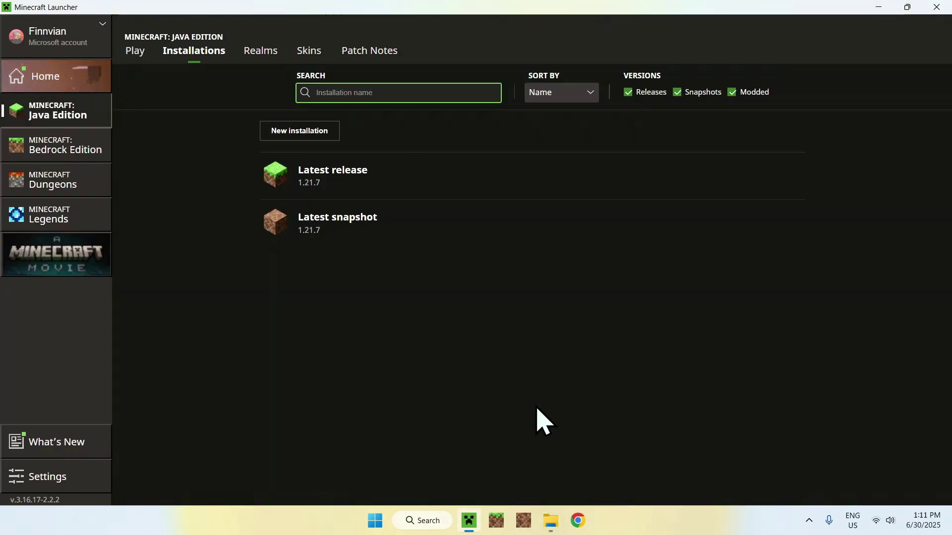
left_click(135, 51)
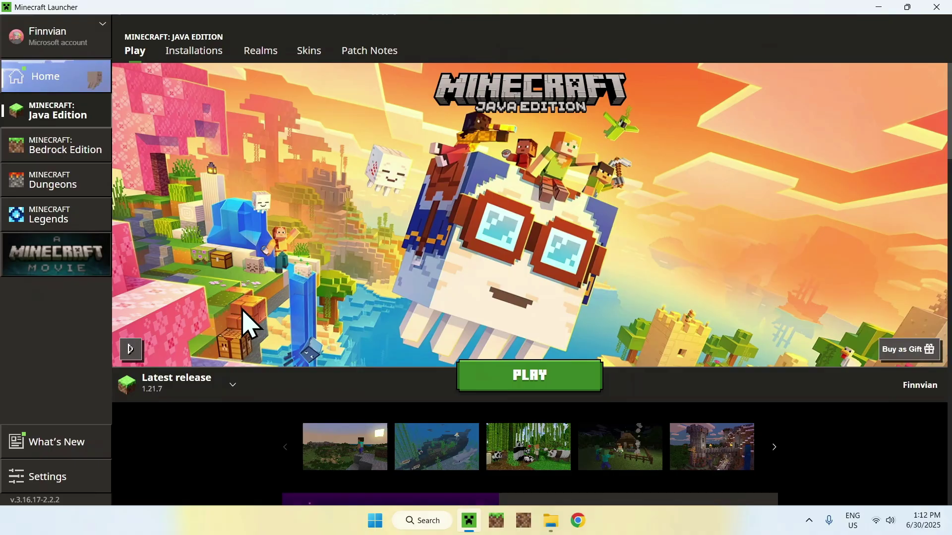
left_click(532, 373)
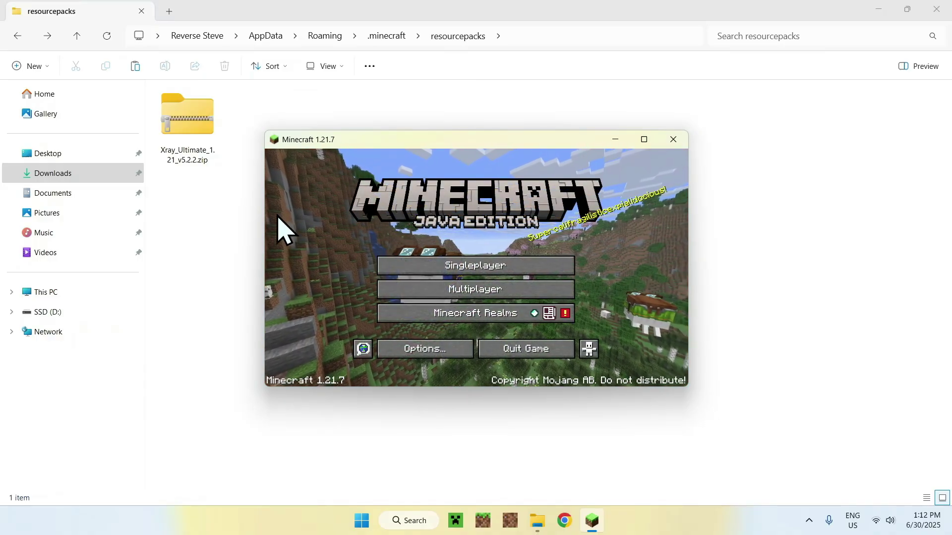
left_click(644, 139)
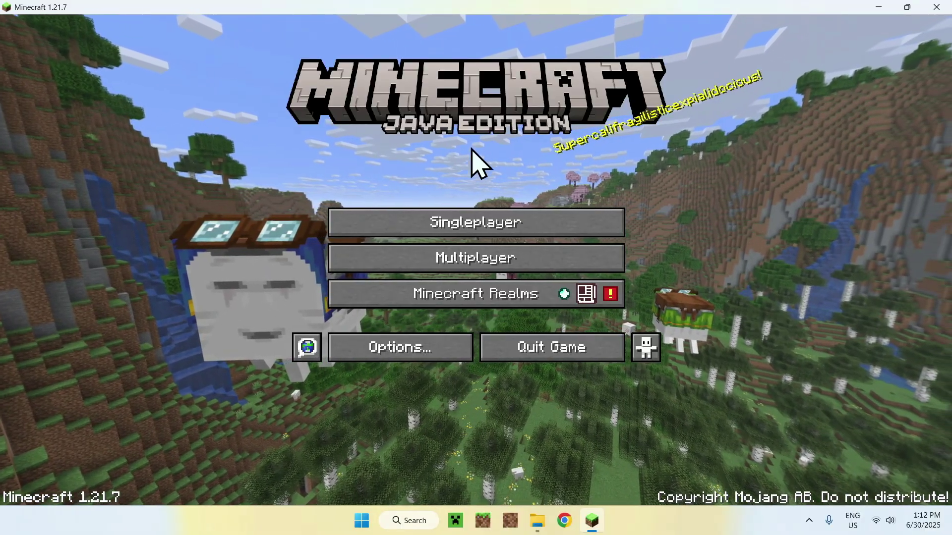
- Load the singleplayer world "Tutorials" and walk forward across the grassland
left_click(482, 223)
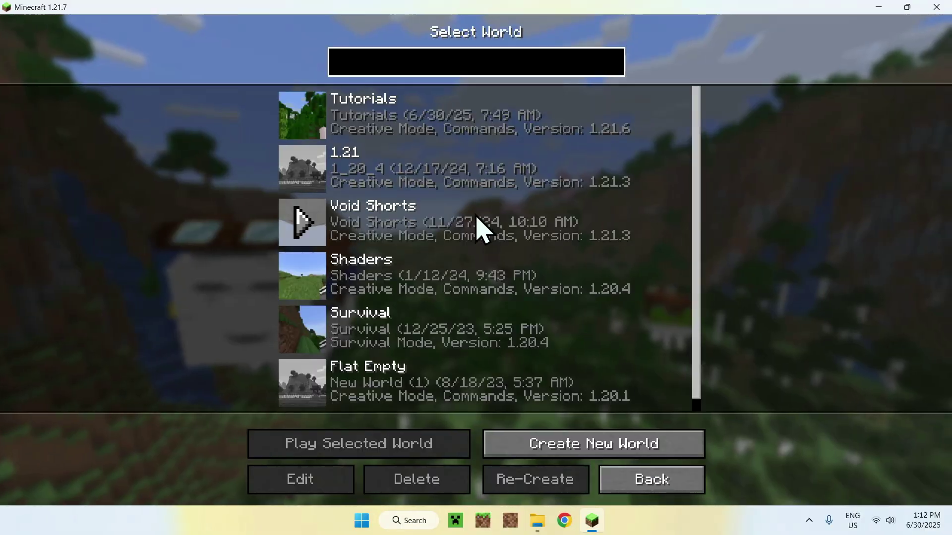
left_click(303, 115)
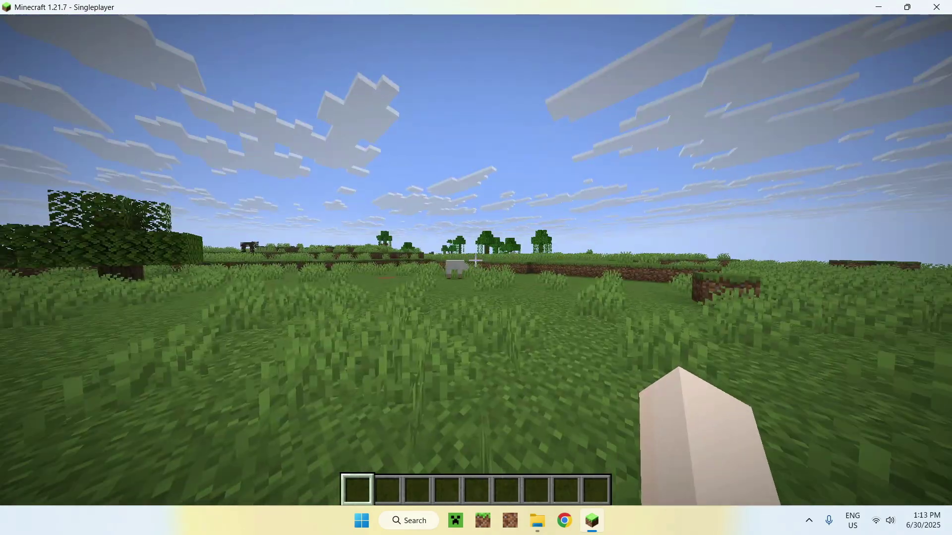
key("w")
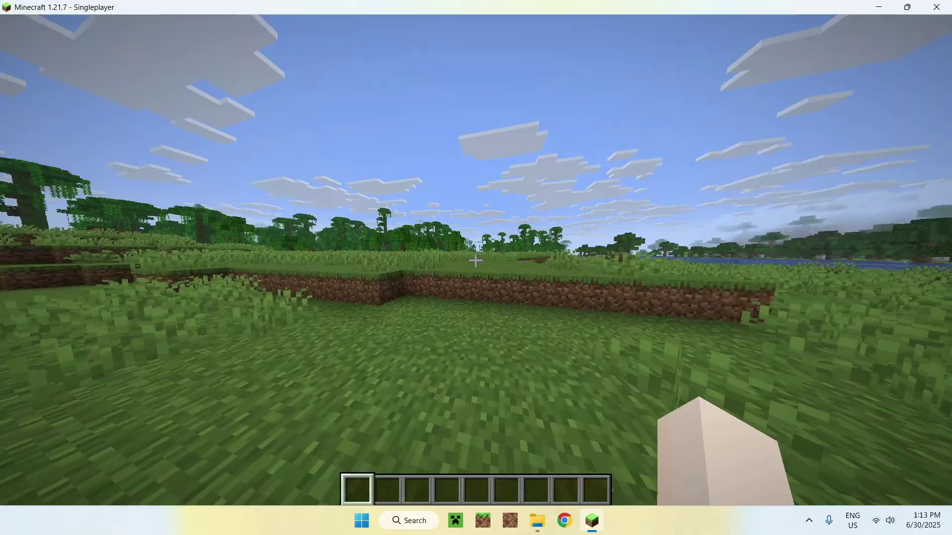
key("w")
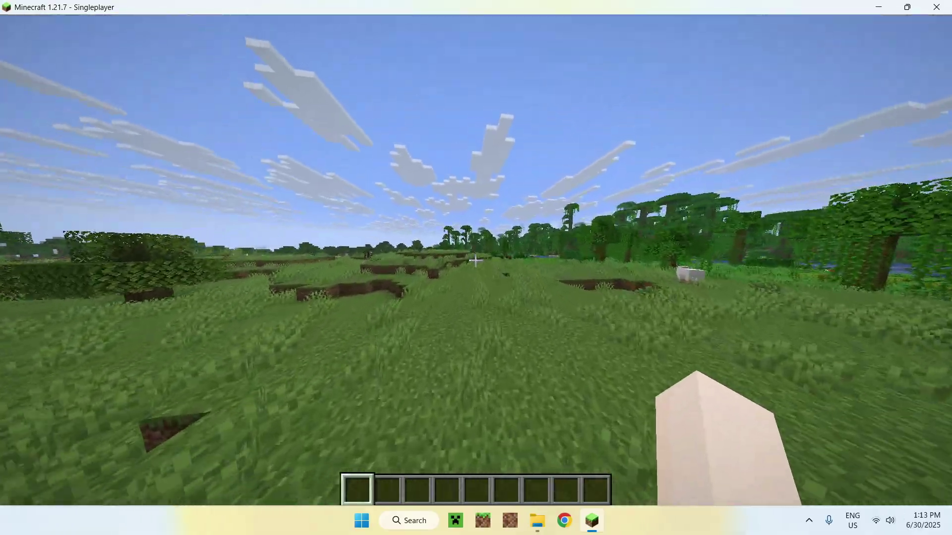
key("w")
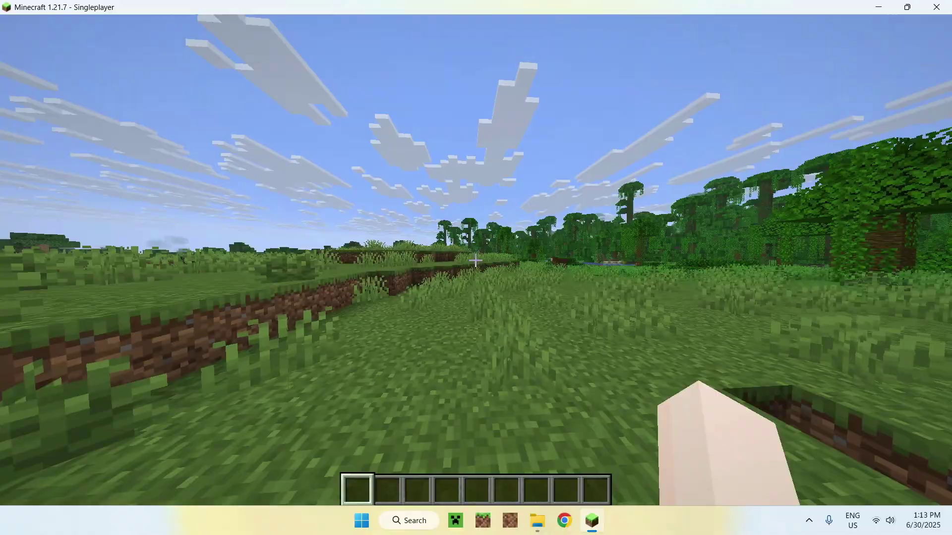
key("w")
- Activate the Xray_Ultimate_1.21_v5.2.2.zip resource pack in the game's options and return to the world
key("Escape")
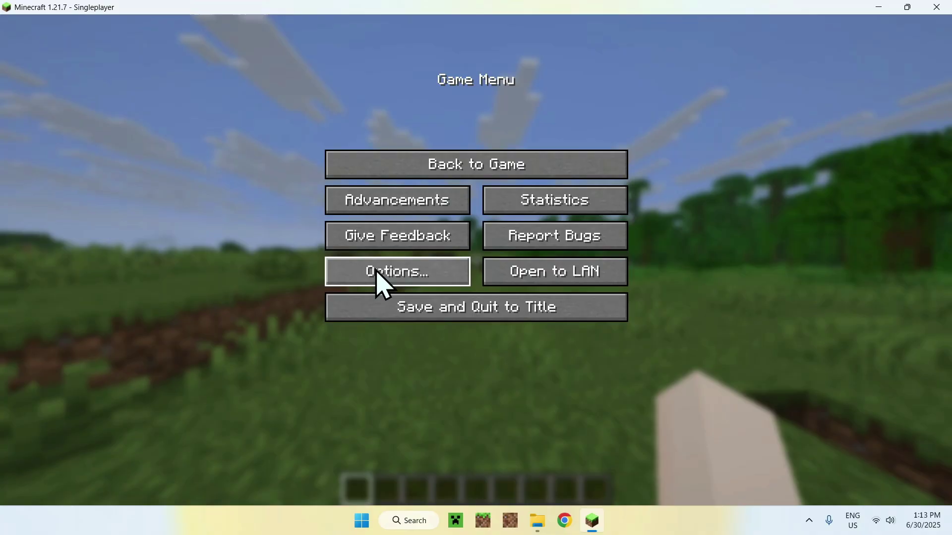
left_click(394, 278)
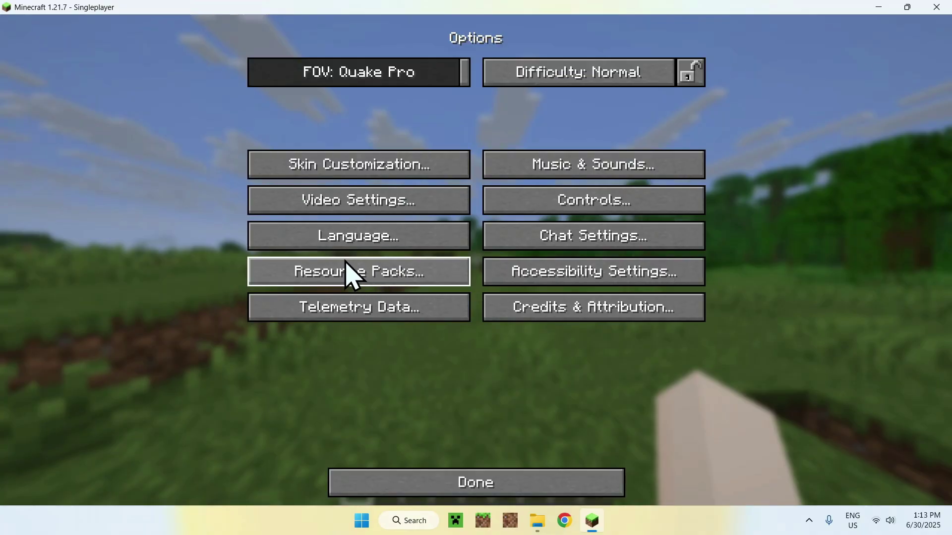
left_click(359, 276)
mouse_move(229, 108)
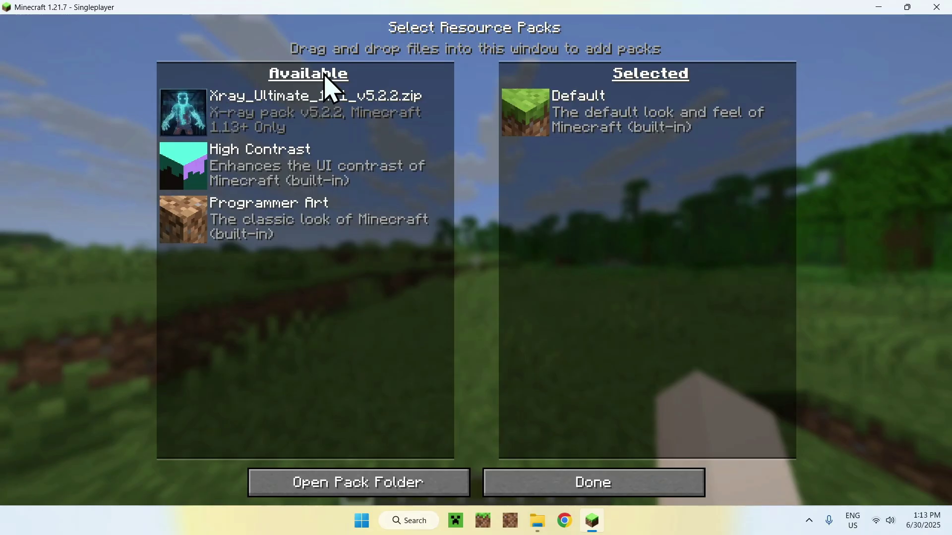
left_click(188, 111)
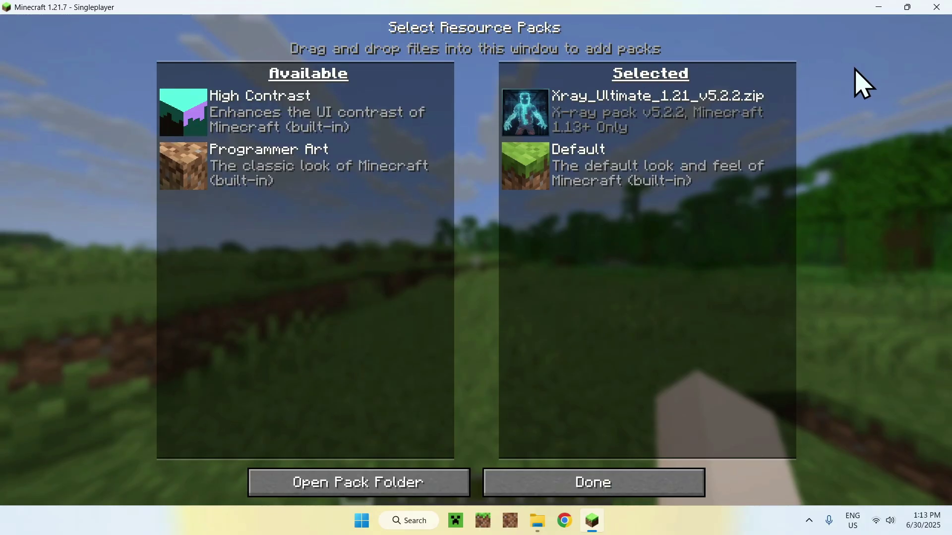
left_click(595, 488)
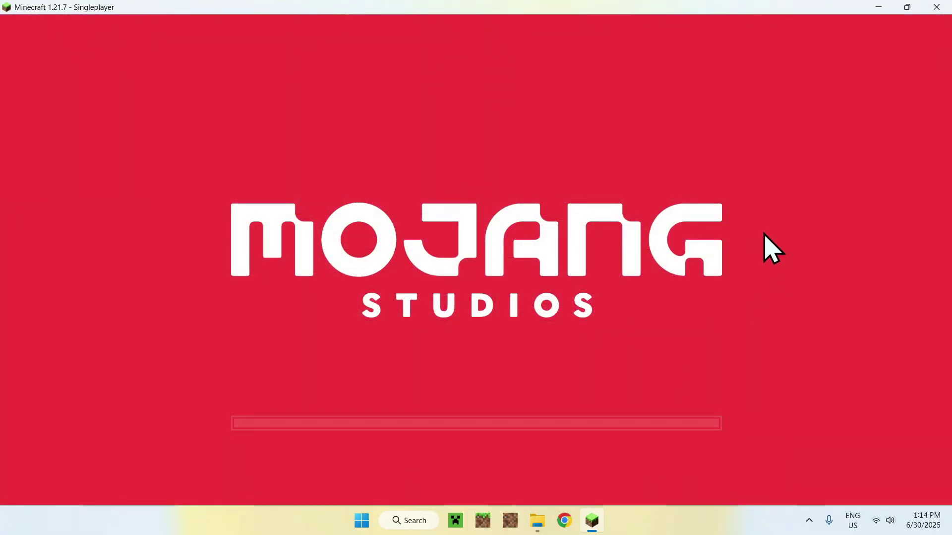
key("Escape")
key("Escape")
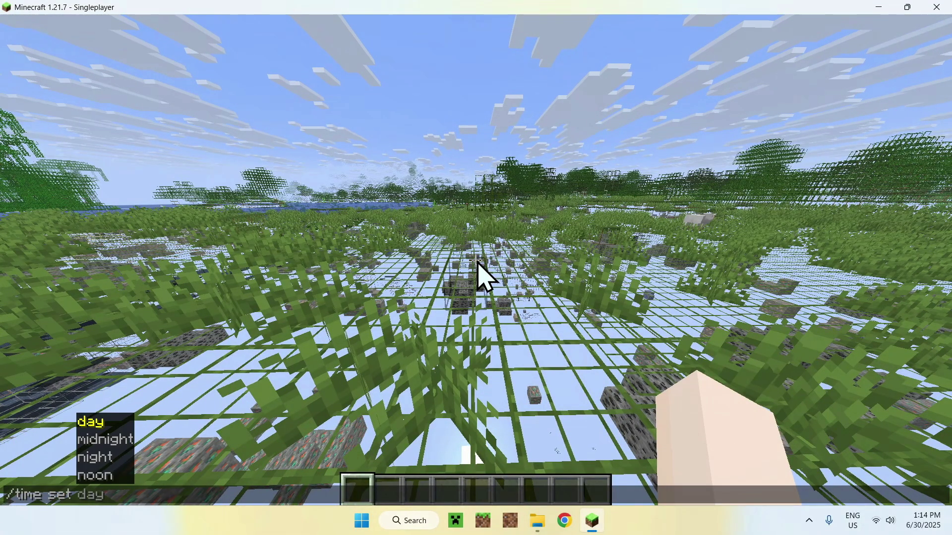
- Set the world's time to midnight, descend to the exposed ores and pick a Copper Ore block into the hotbar
key("Return")
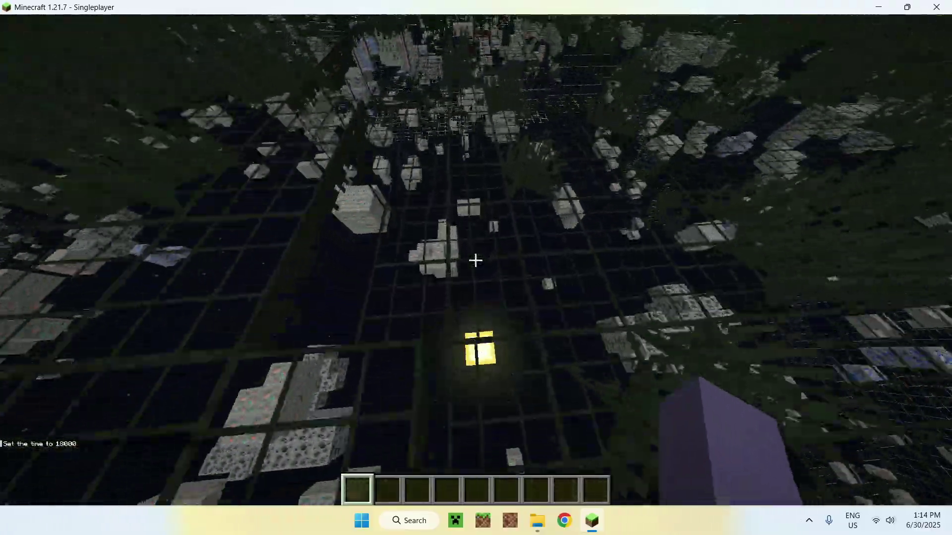
key("w")
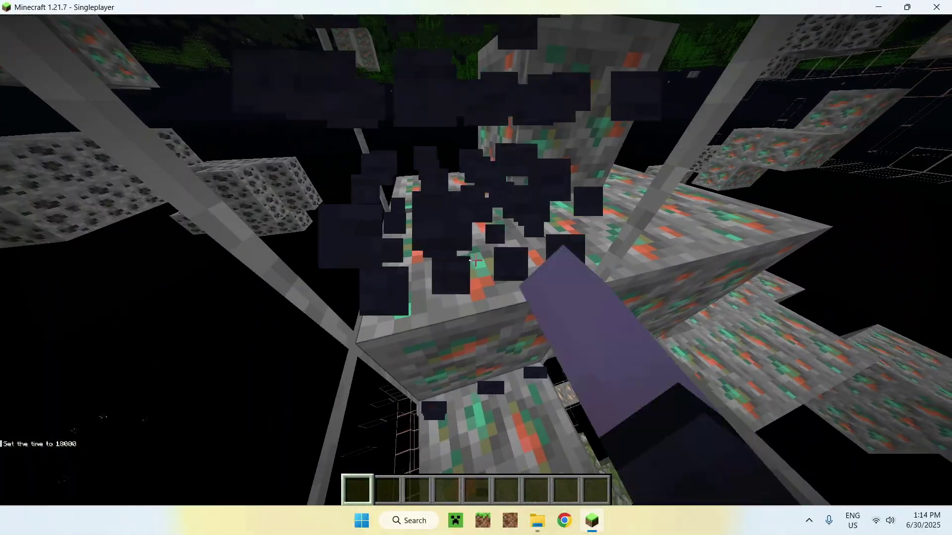
middle_click(475, 259)
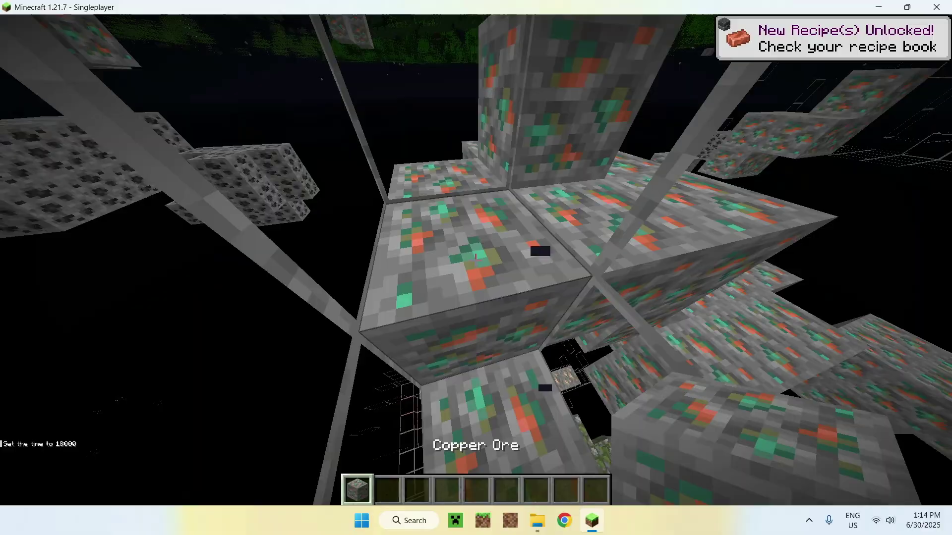
- Fly back up above the surface and select the empty third hotbar slot
key("space")
scroll(476, 260, "down", 2)
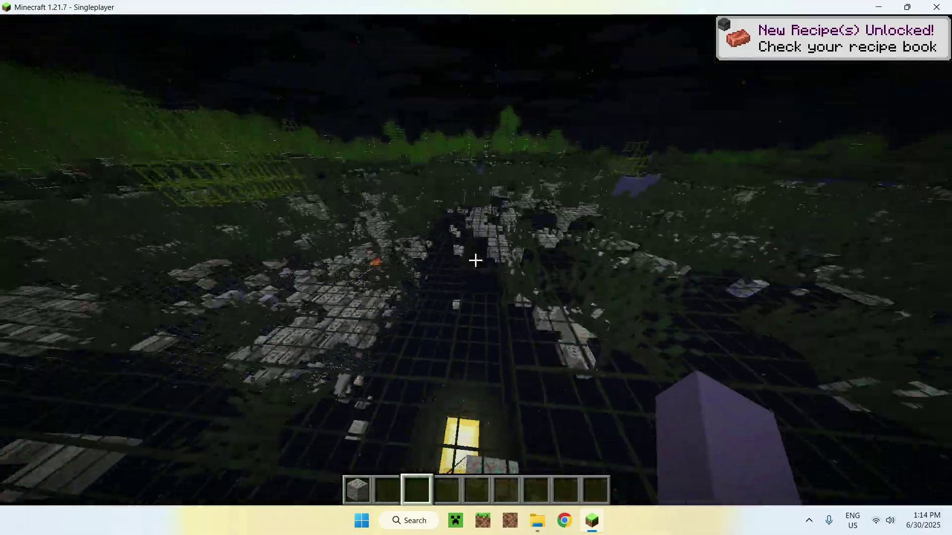
mouse_move(476, 260)
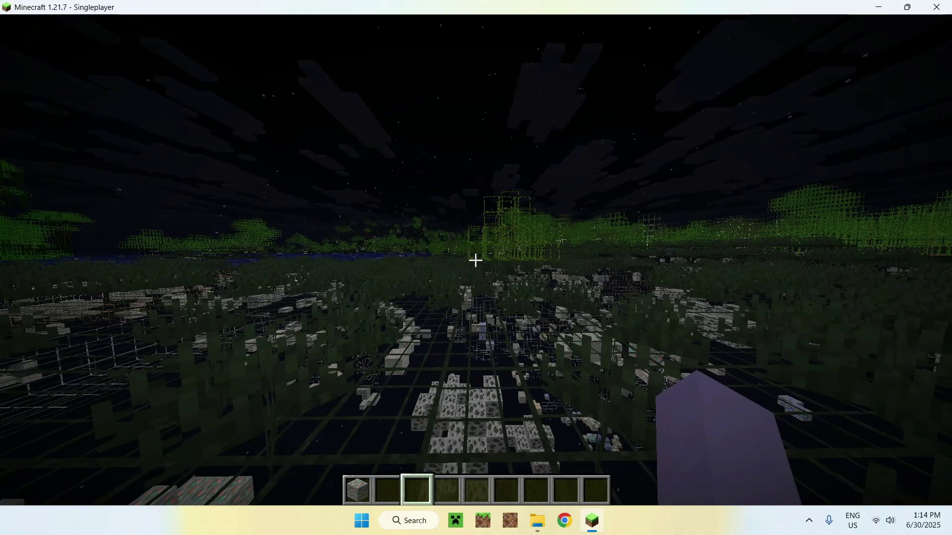
- Deactivate the Xray_Ultimate_1.21_v5.2.2.zip resource pack in the game's options and return to the world
key("Escape")
left_click(399, 272)
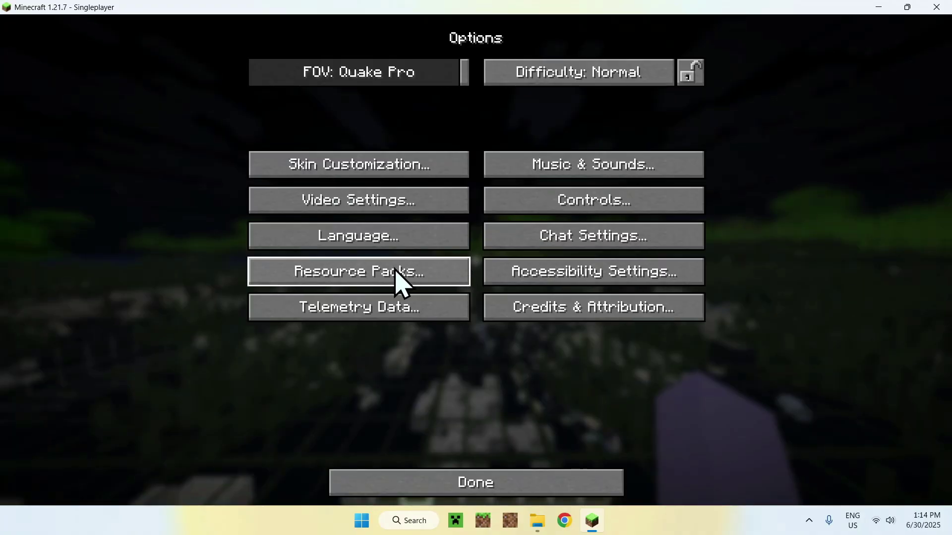
left_click(358, 281)
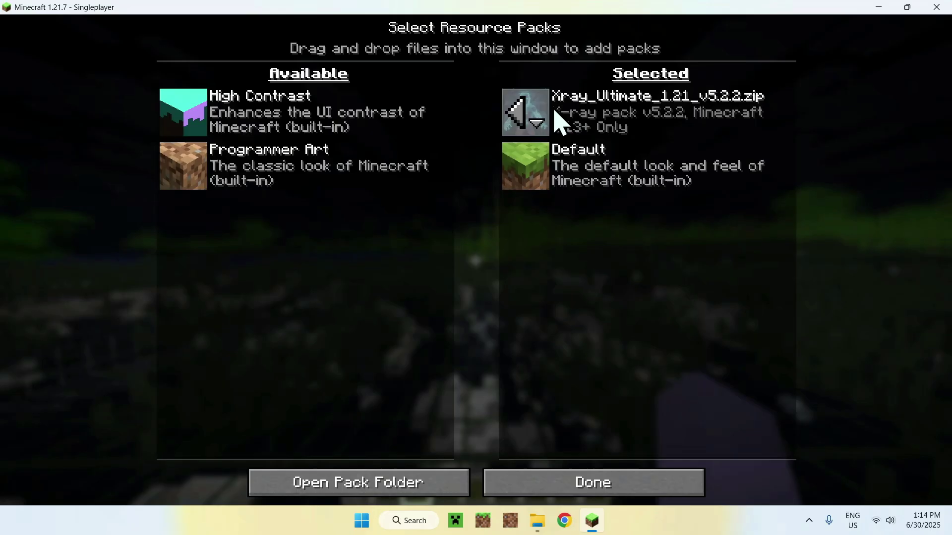
left_click(522, 114)
left_click(595, 482)
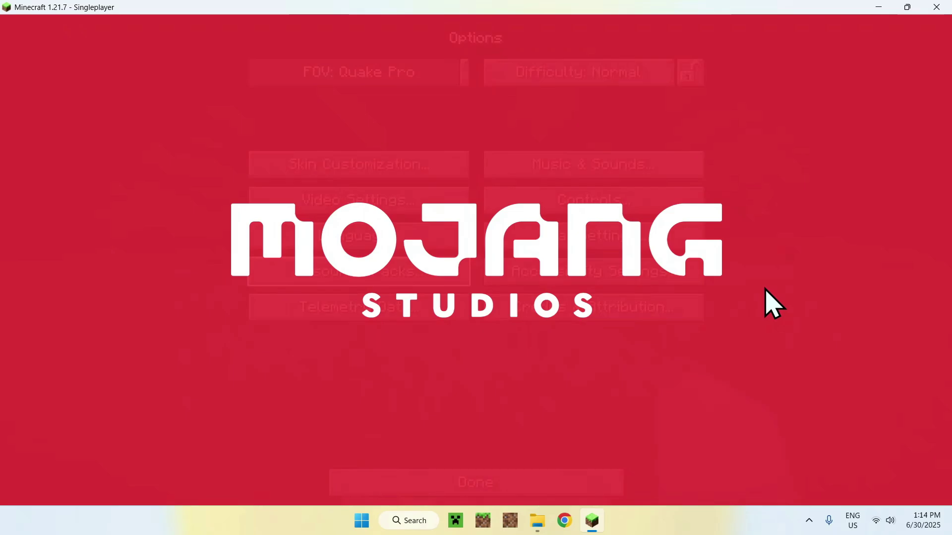
key("Escape")
key("Escape")
- Walk across the dark grassland and switch the camera to the front-facing third-person view while moving forward
key("w")
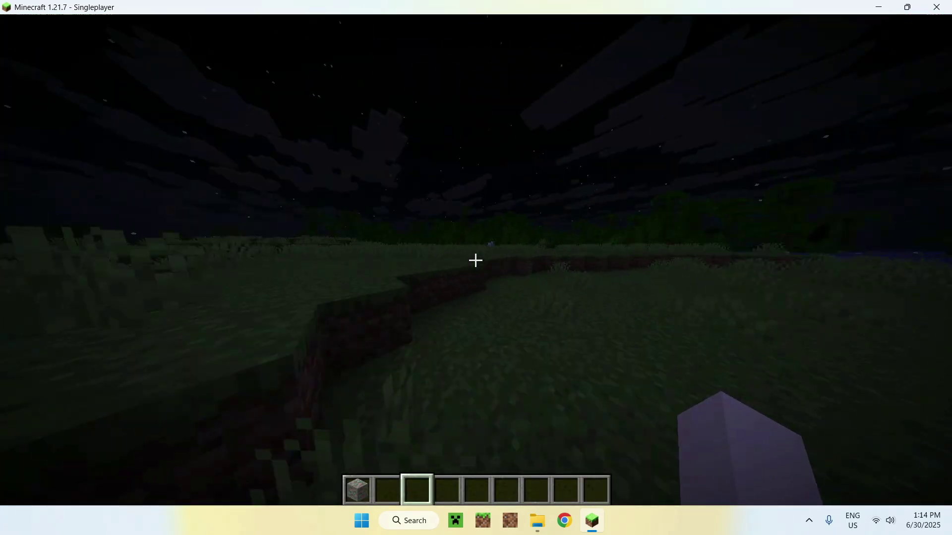
key("w")
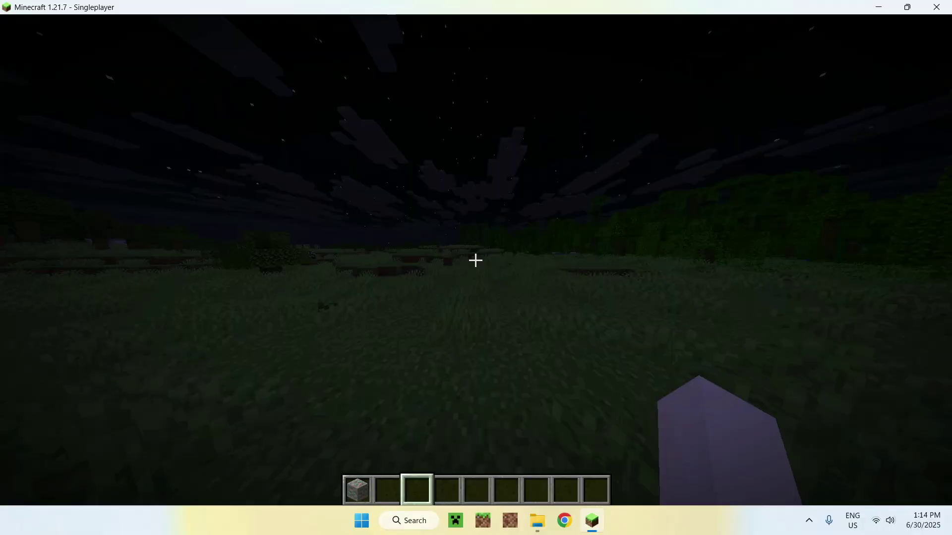
key("F5")
key("F5")
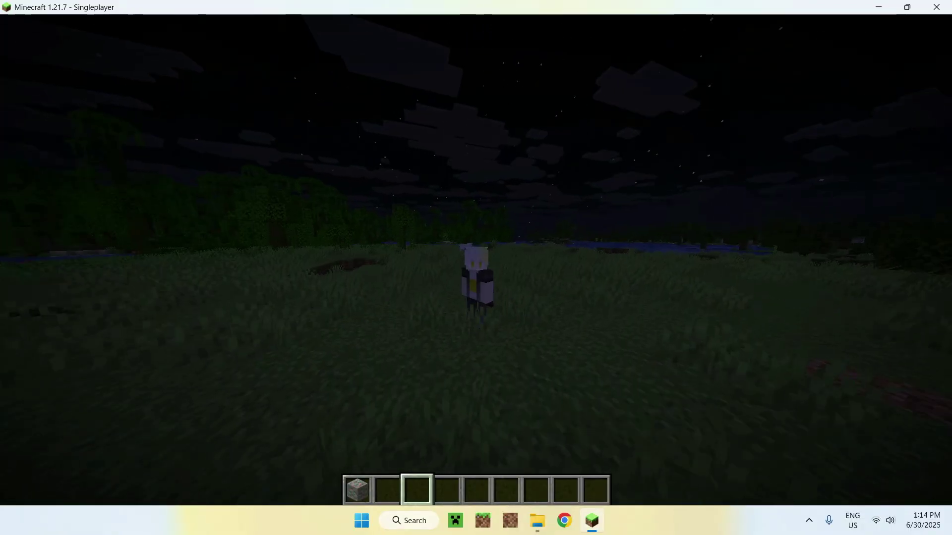
key("w")
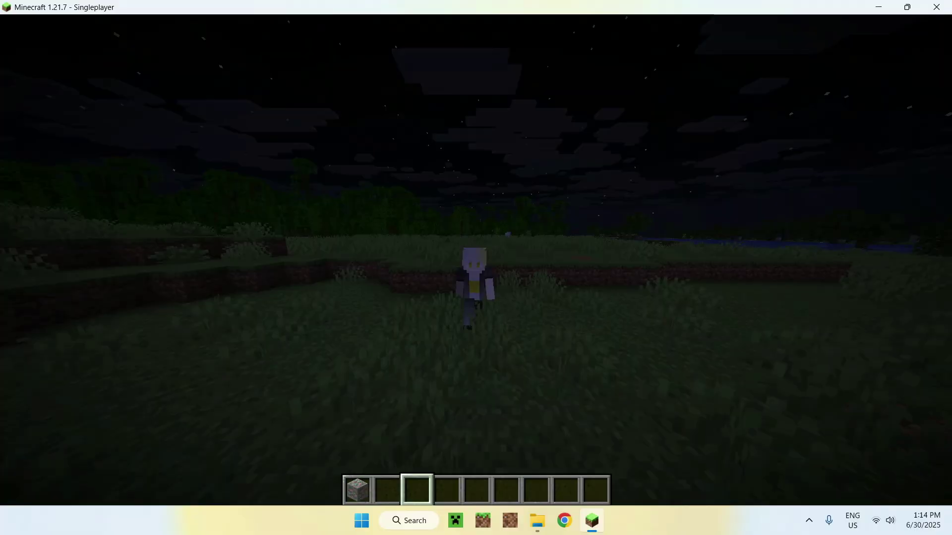
key("w")
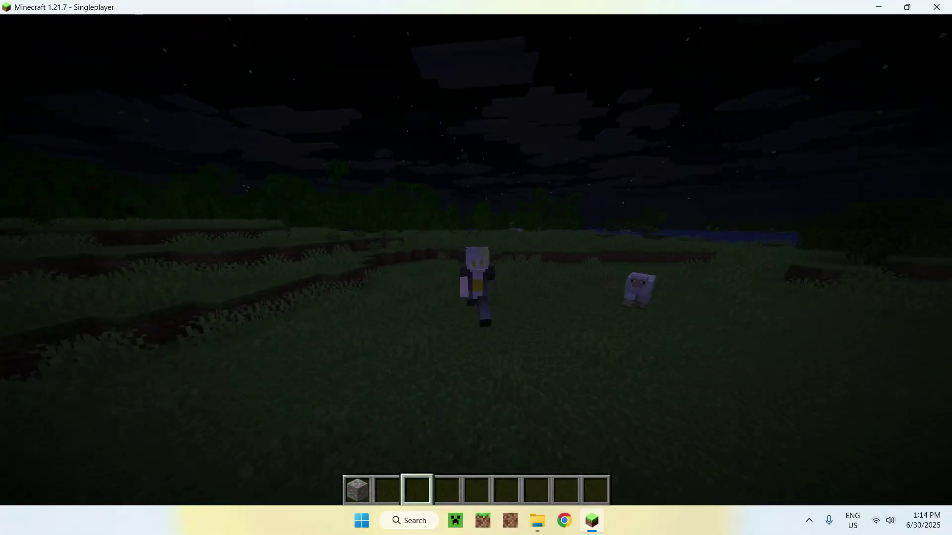
key("w")
key("w")
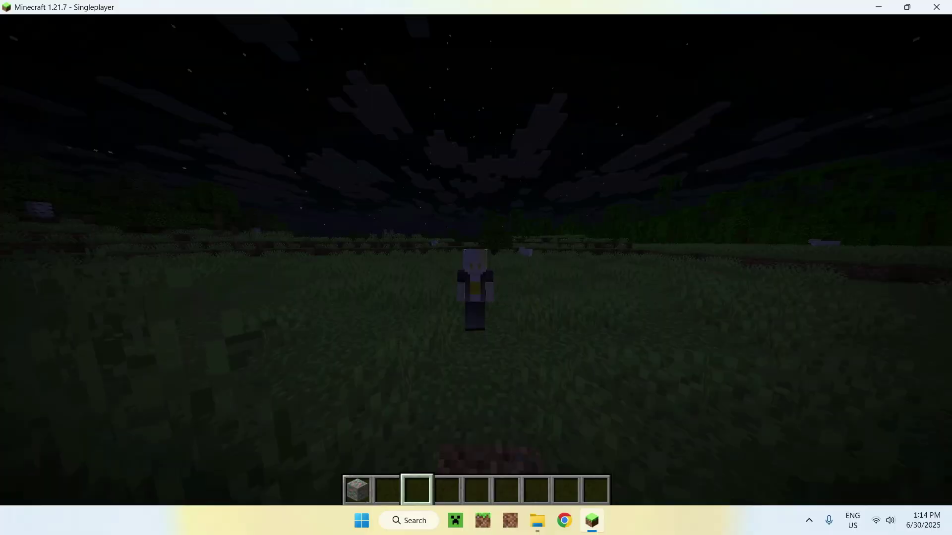
key("w")
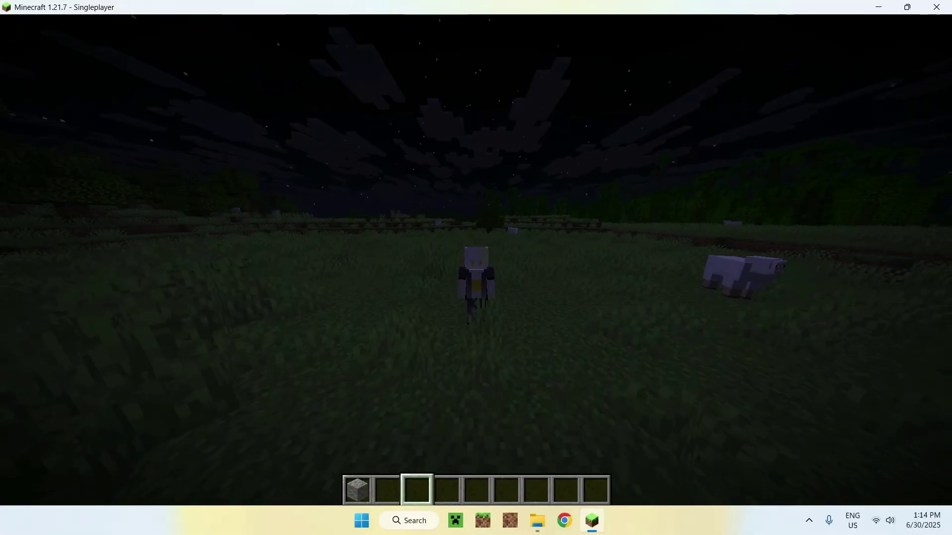